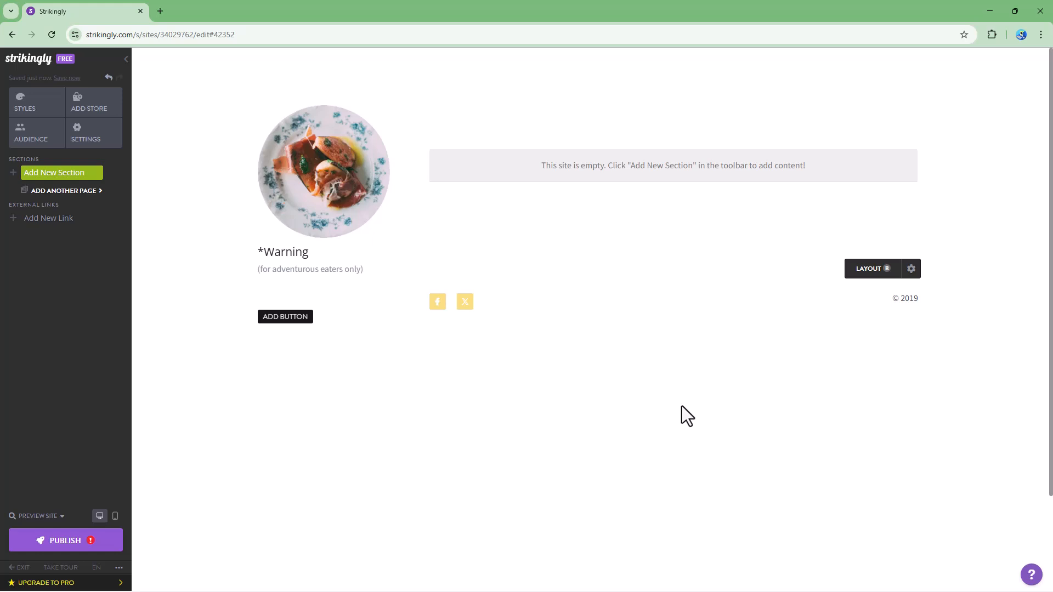
Add a Contact Form section from the Contact & Forms category to the empty page
left_click(49, 172)
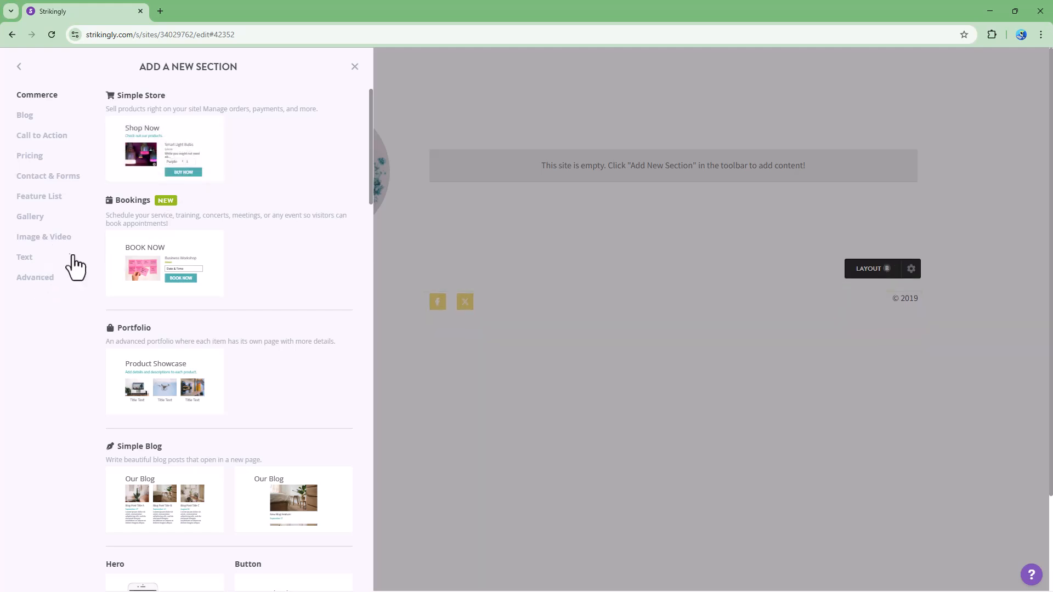
left_click(49, 176)
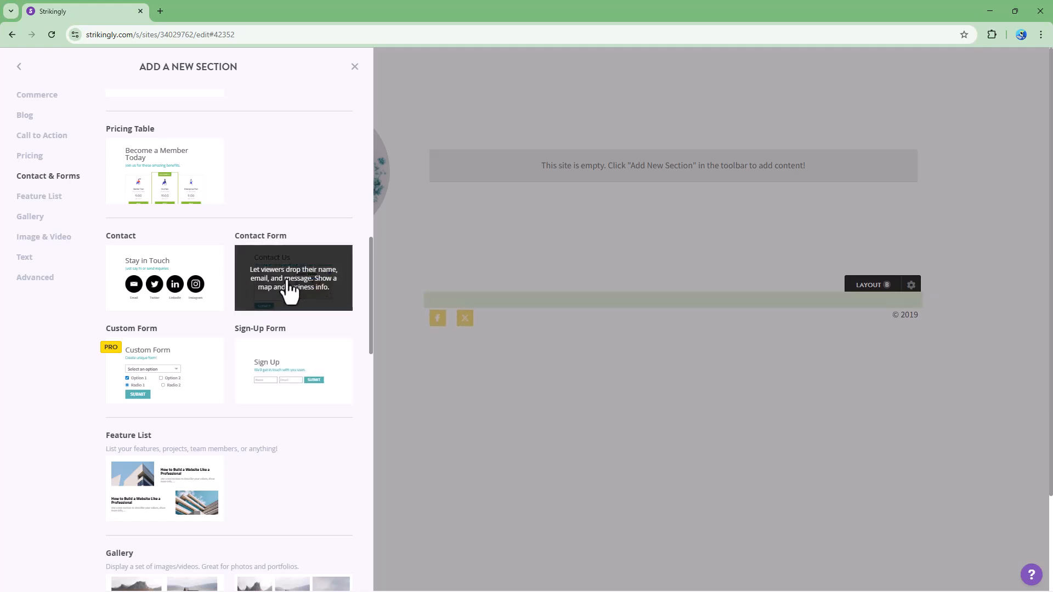
left_click(290, 291)
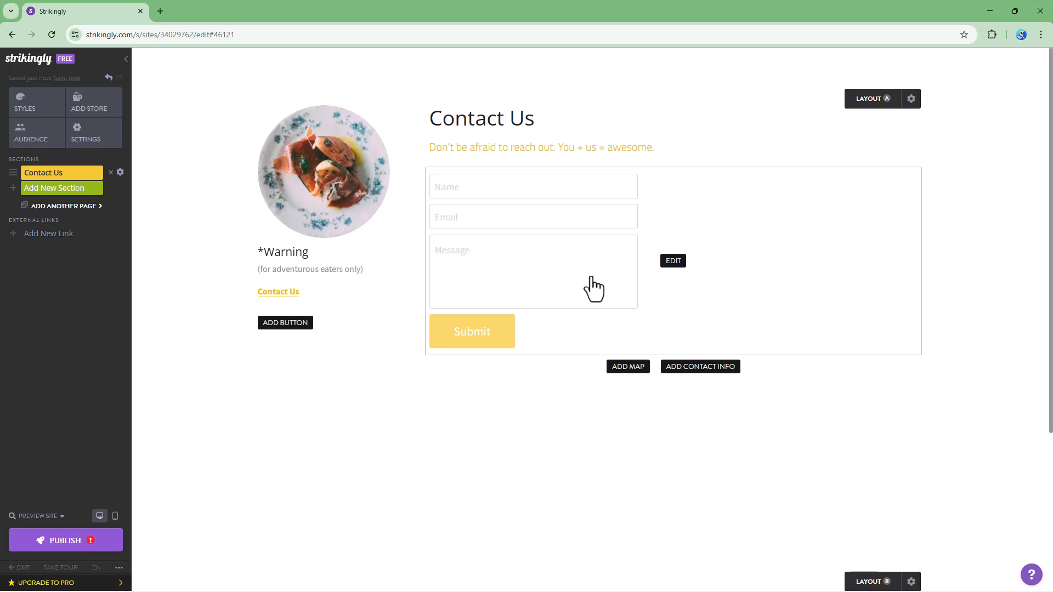
Replace the form name 'Contact Form' with 'Be in touch' and save
left_click(673, 261)
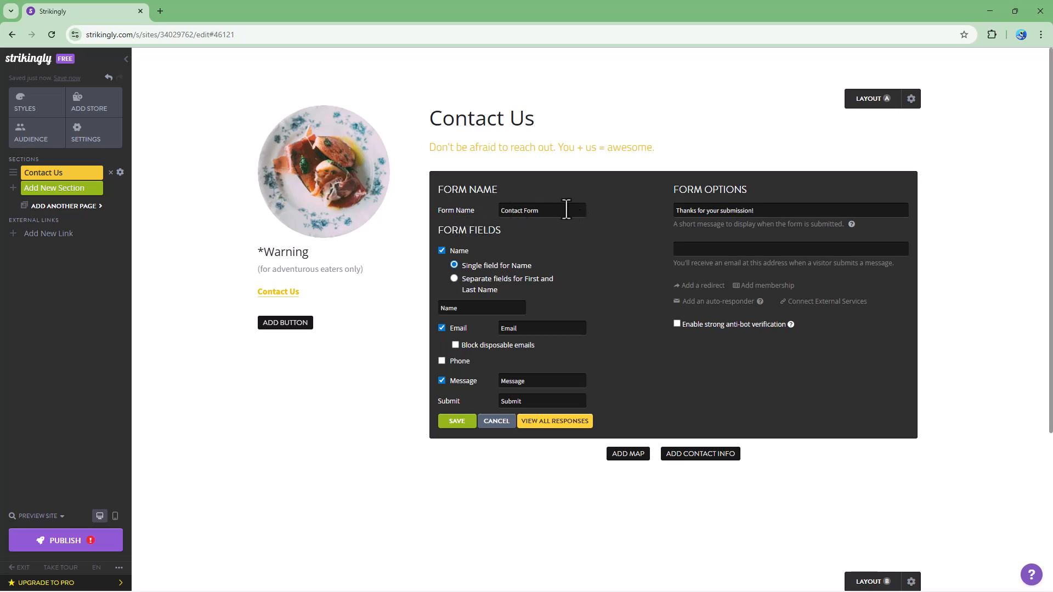
left_click_drag(565, 210, 452, 218)
left_click_drag(565, 214, 422, 205)
type("Be")
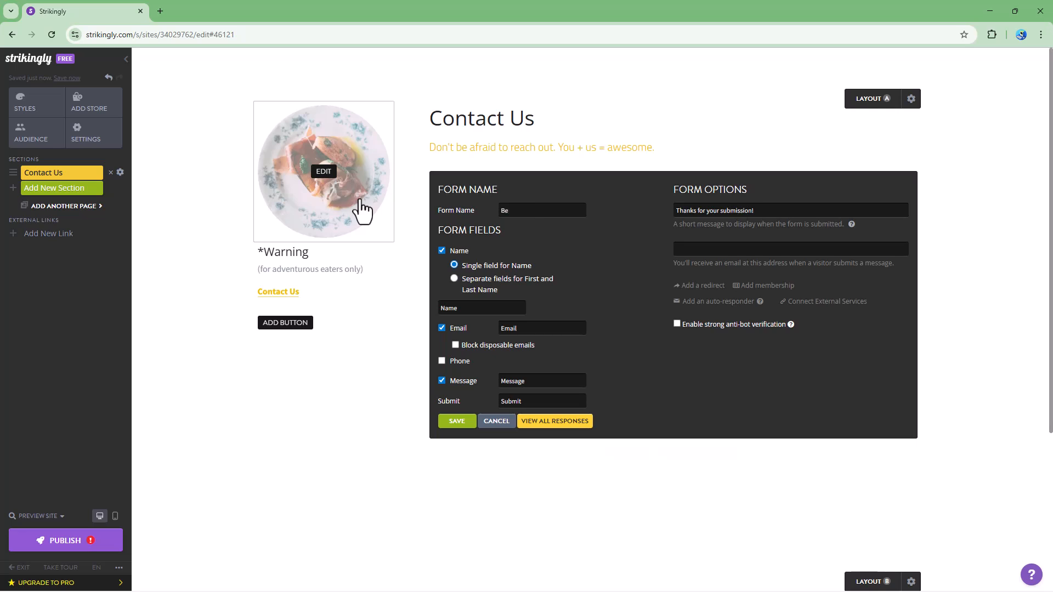
type(" in touch")
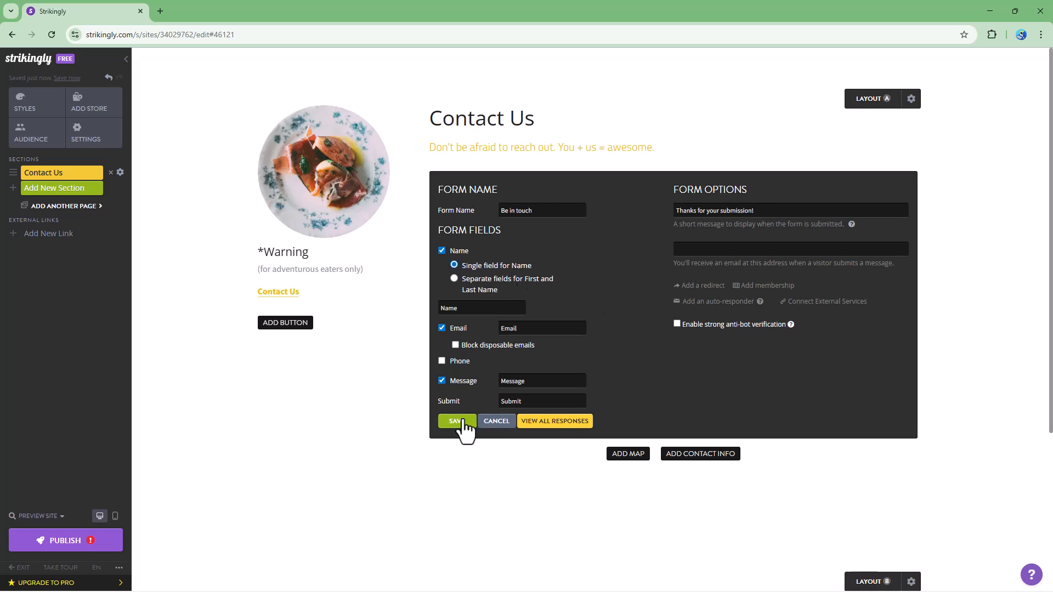
left_click(461, 423)
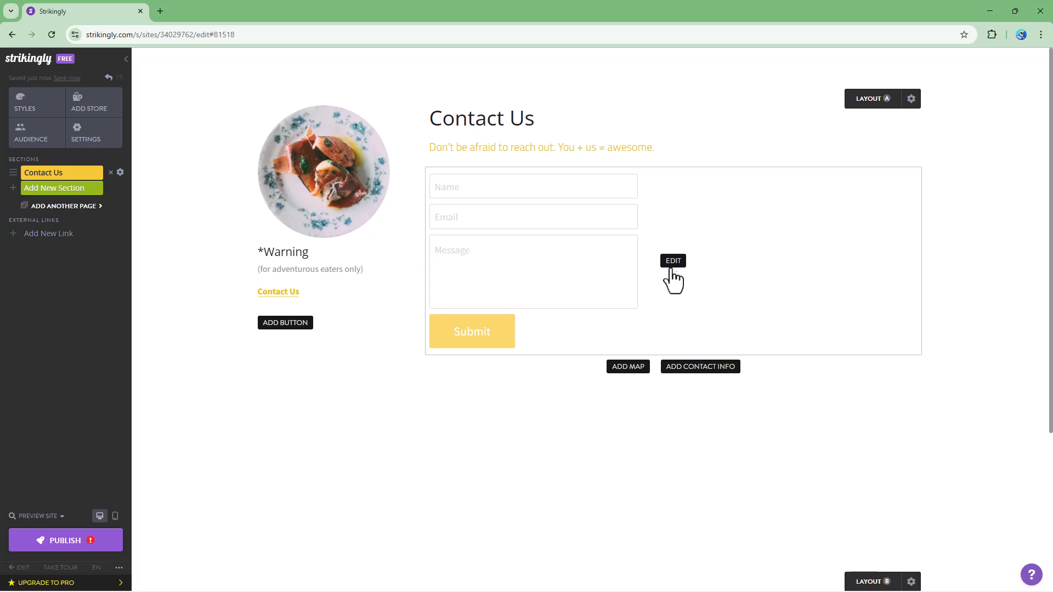
Split the form's name into separate First Name and Last Name fields and save
left_click(673, 261)
left_click(481, 286)
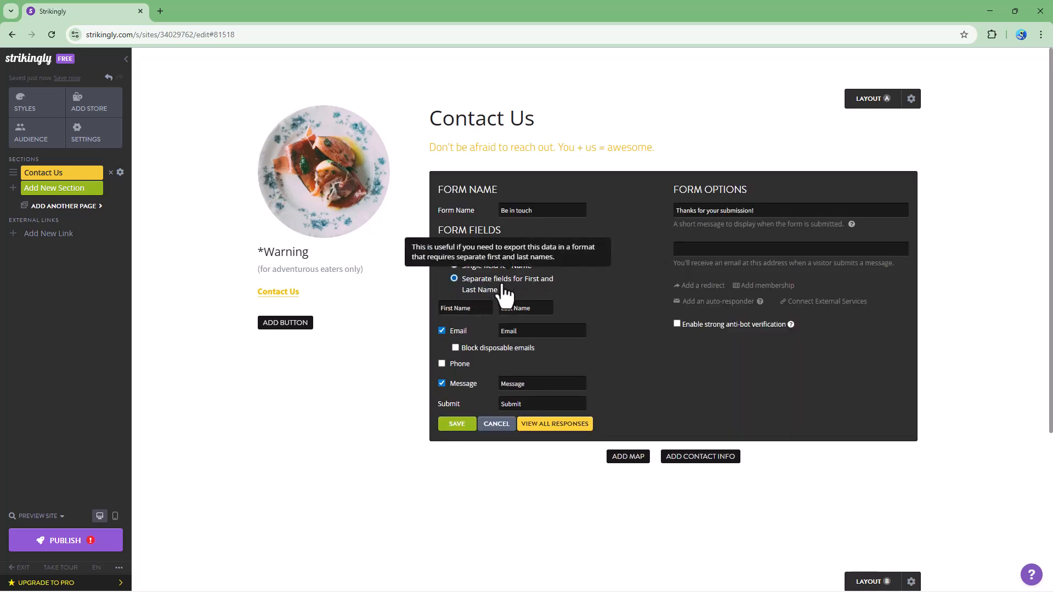
left_click(457, 423)
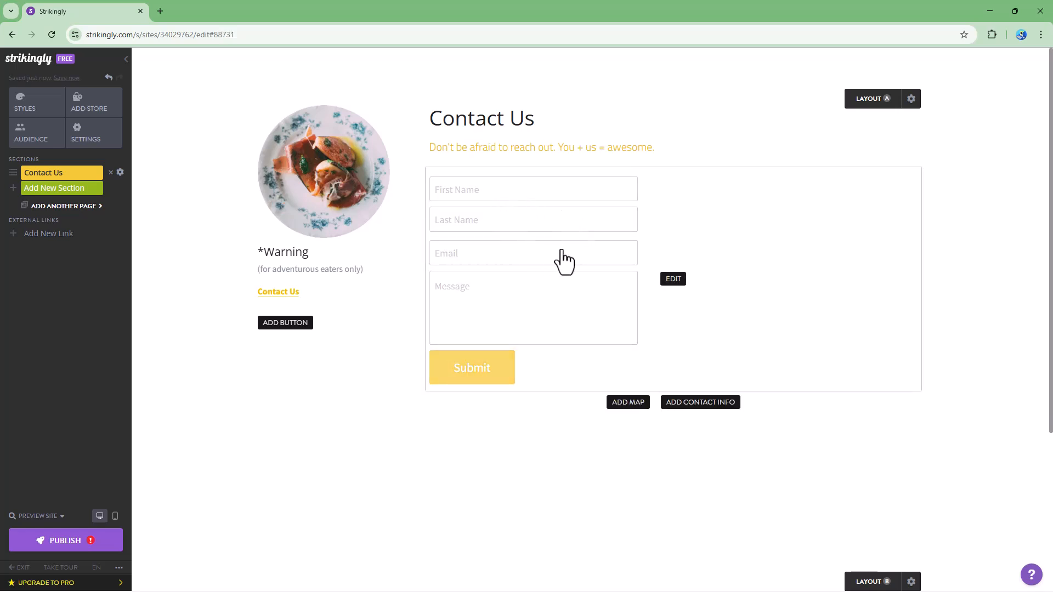
Remove the Email field from the form and save
left_click(672, 280)
left_click_drag(473, 309, 442, 309)
left_click(470, 308)
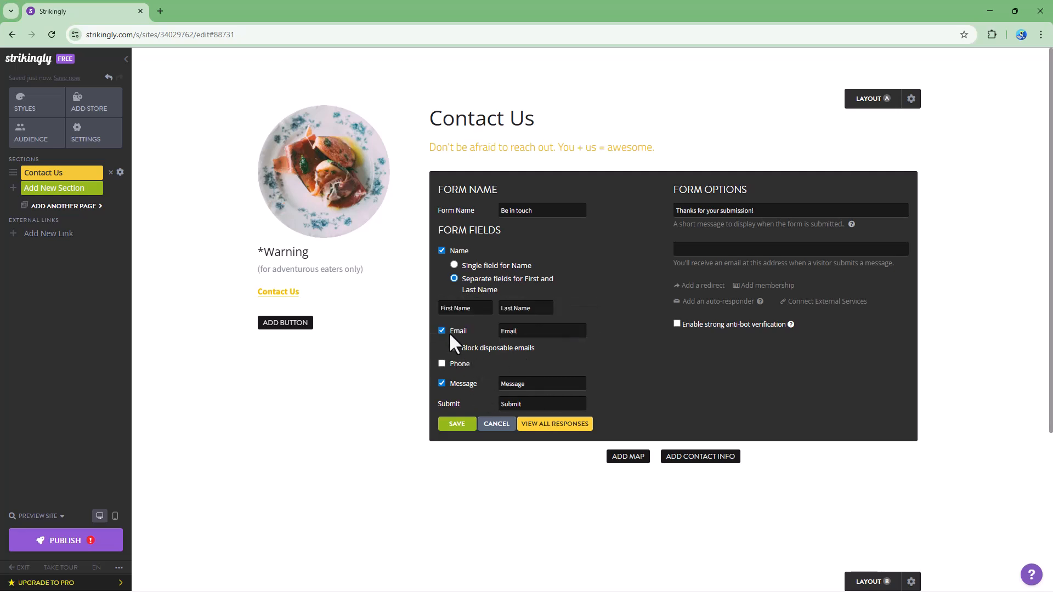
left_click(441, 330)
left_click(466, 423)
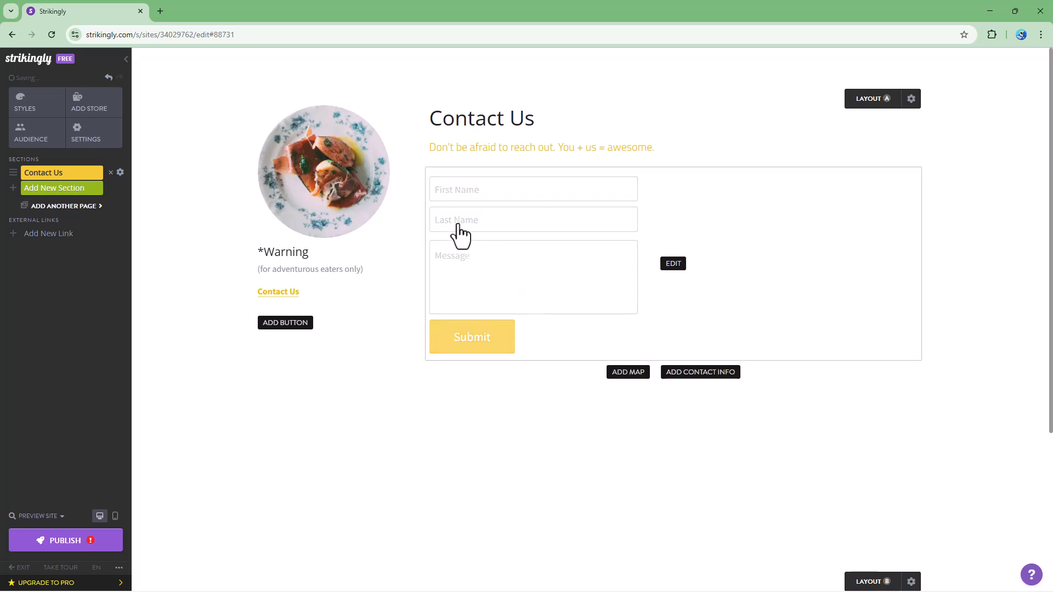
Re-add the Email field and add a Phone field labelled 'Mobile Phone Number', then save
left_click(664, 265)
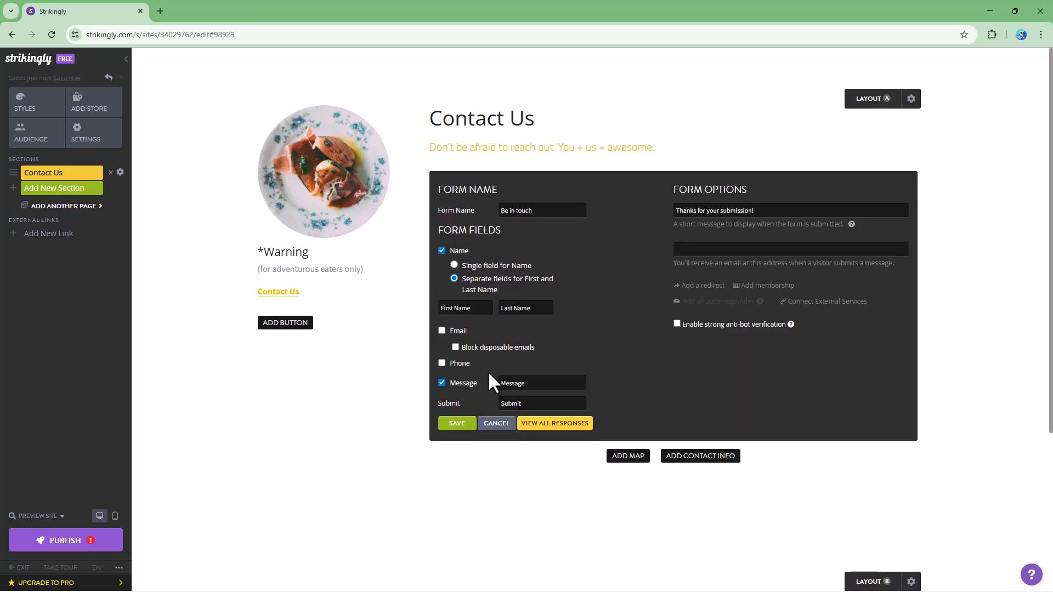
left_click(442, 330)
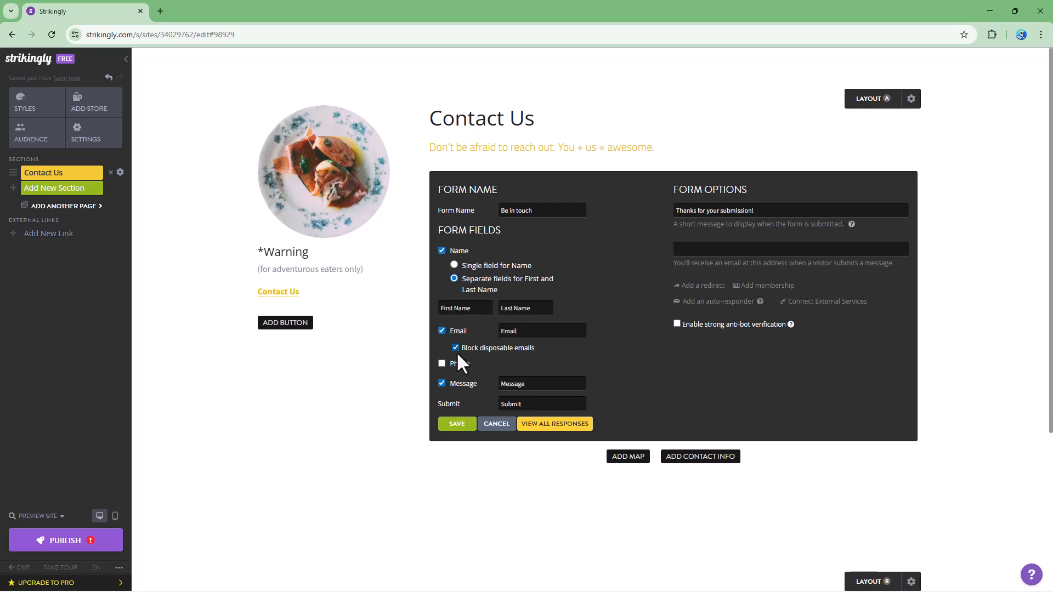
left_click(442, 363)
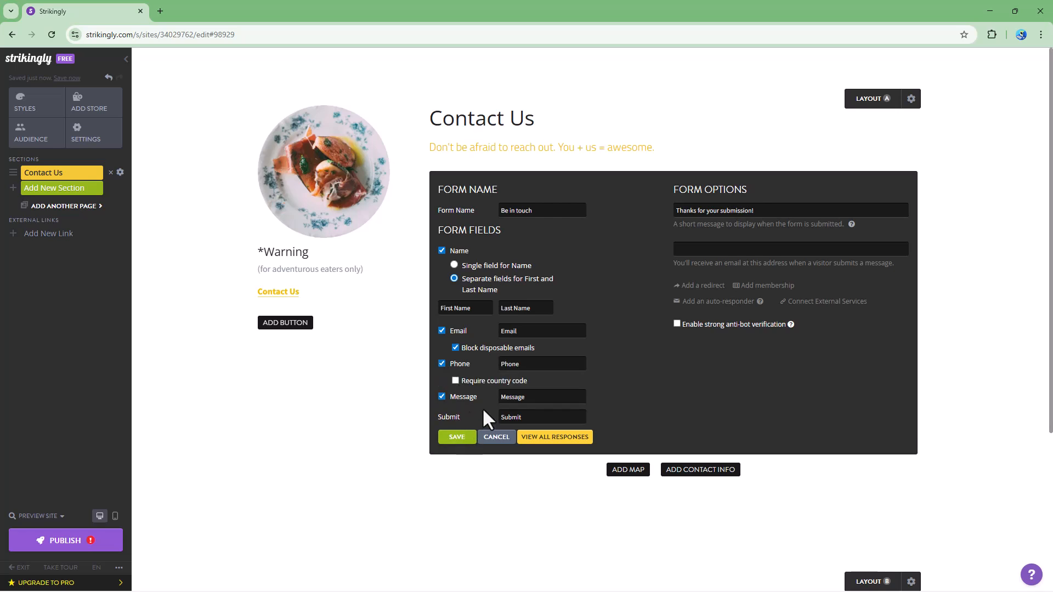
key("BackSpace")
key("BackSpace")
key("BackSpace")
key("BackSpace")
key("BackSpace")
type("M")
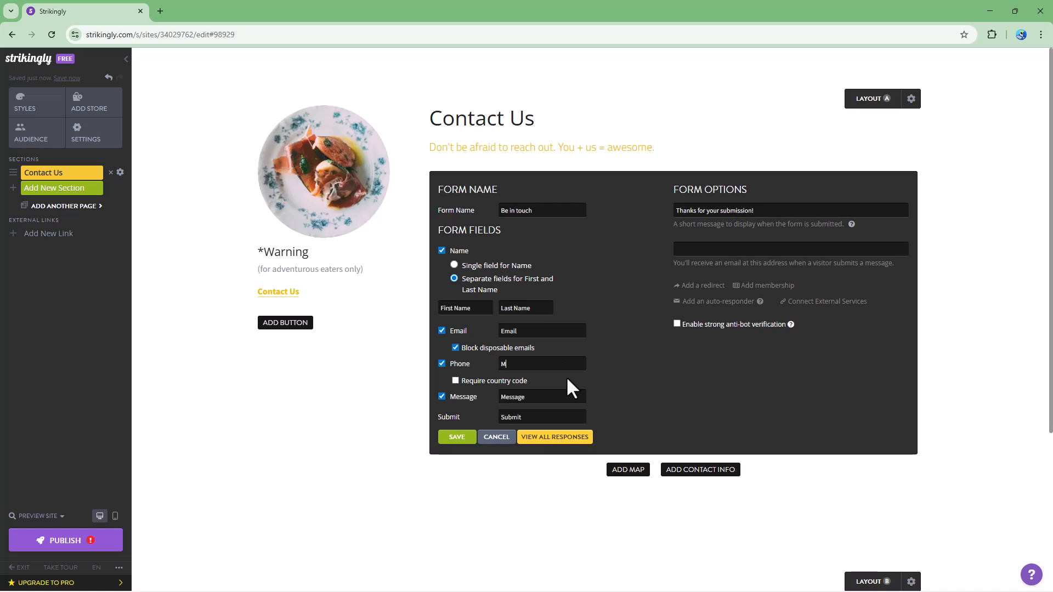
type("obile Phont")
type(" Number")
left_click(466, 436)
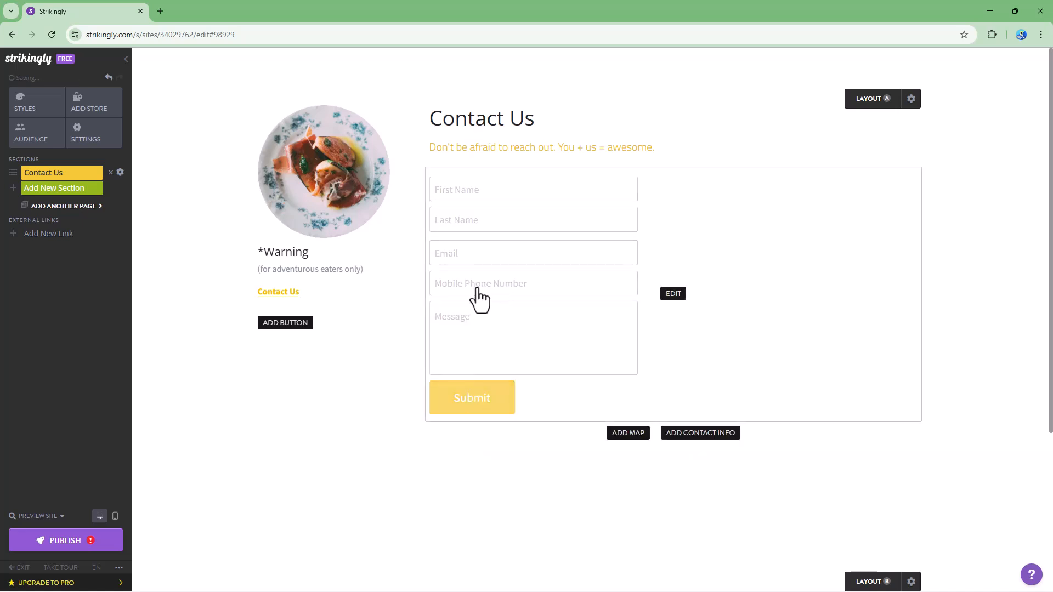
Require a phone country code and set the Message prompt to 'Write what you want to tell us here.'
left_click(672, 295)
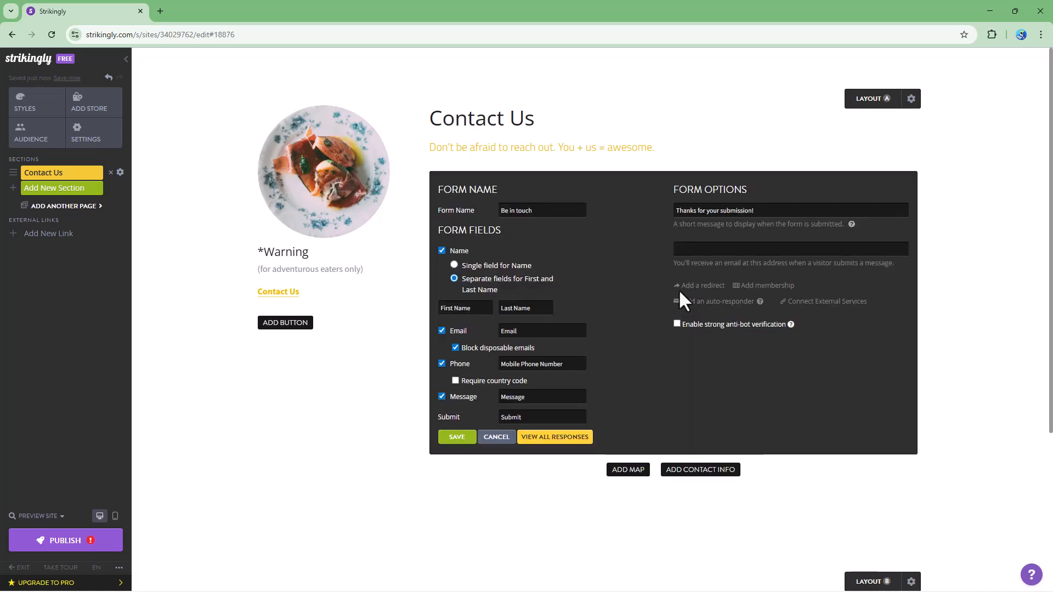
left_click(462, 382)
left_click_drag(535, 405, 458, 409)
type("Tell us")
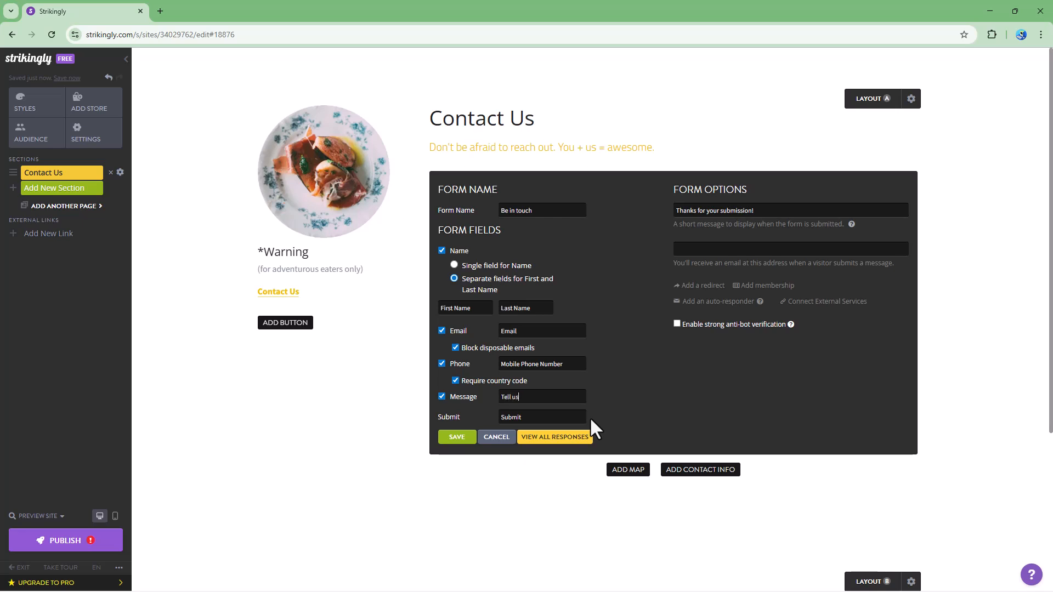
key("ctrl+a")
key("BackSpace")
type("Write w")
type("hat you want t")
type("o tell")
type(" us here.")
key("Tab")
left_click(519, 417)
left_click(457, 438)
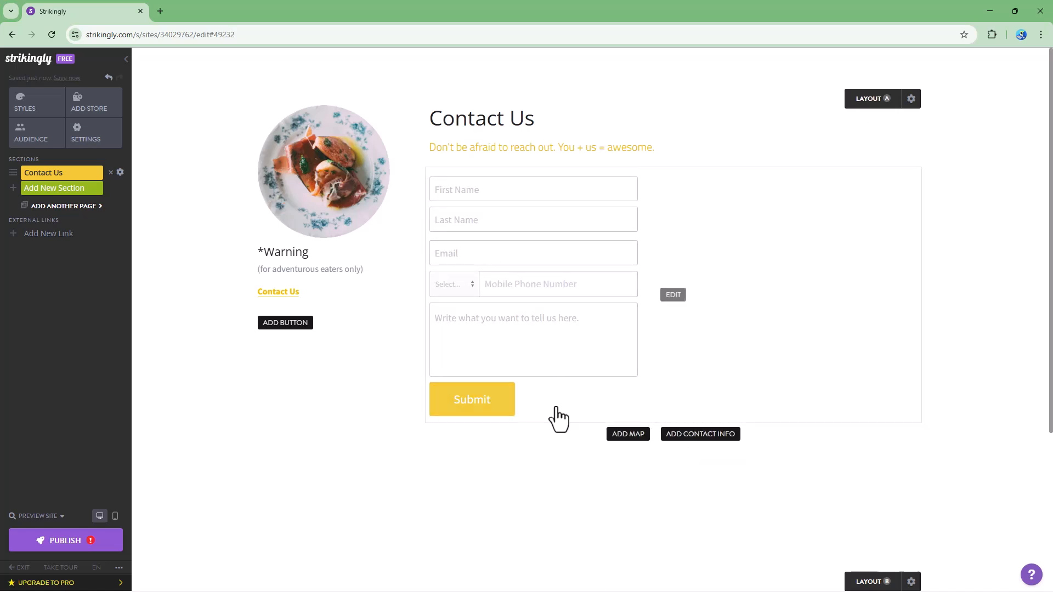
Set the submission message to 'Thank you for getting in touch with us.'
left_click(498, 410)
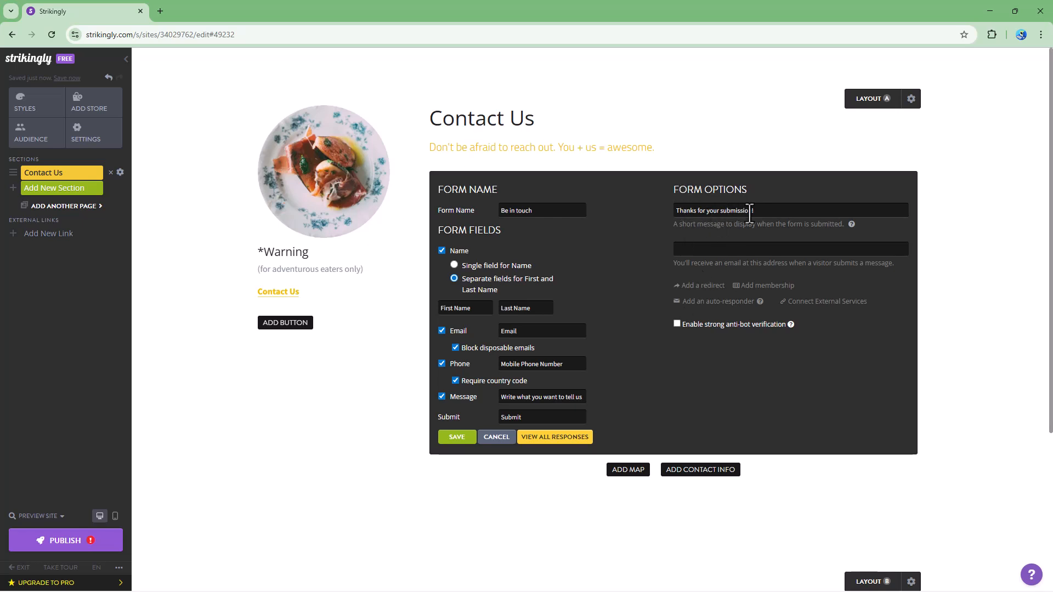
left_click_drag(776, 215, 562, 211)
type("Thank you for getting")
key("BackSpace")
key("BackSpace")
key("BackSpace")
key("BackSpace")
type("ting in touch with us.")
Enter the notification email address for form submissions
left_click_drag(680, 263, 883, 265)
left_click(816, 249)
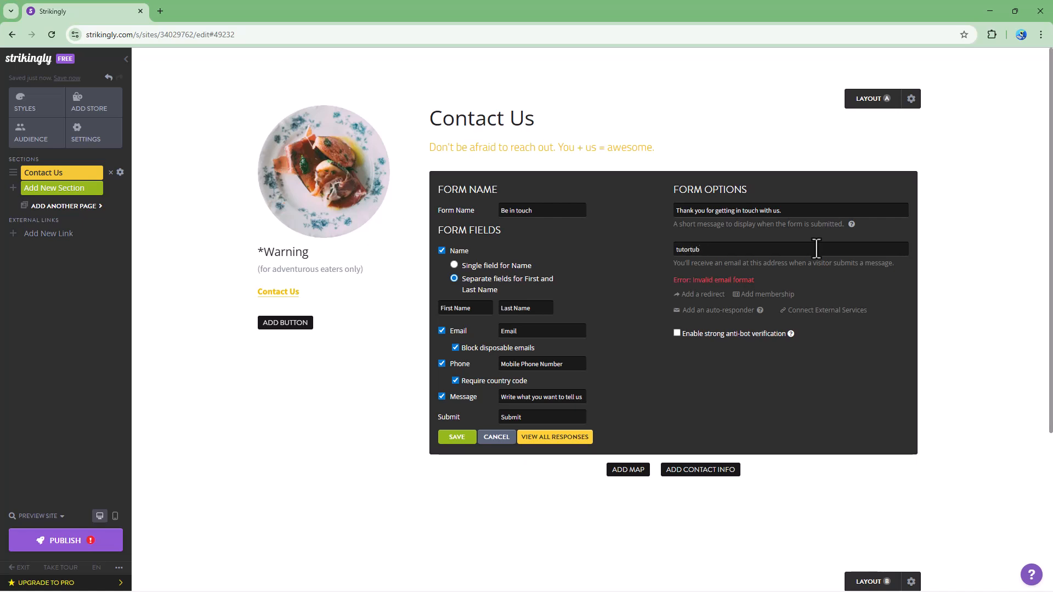
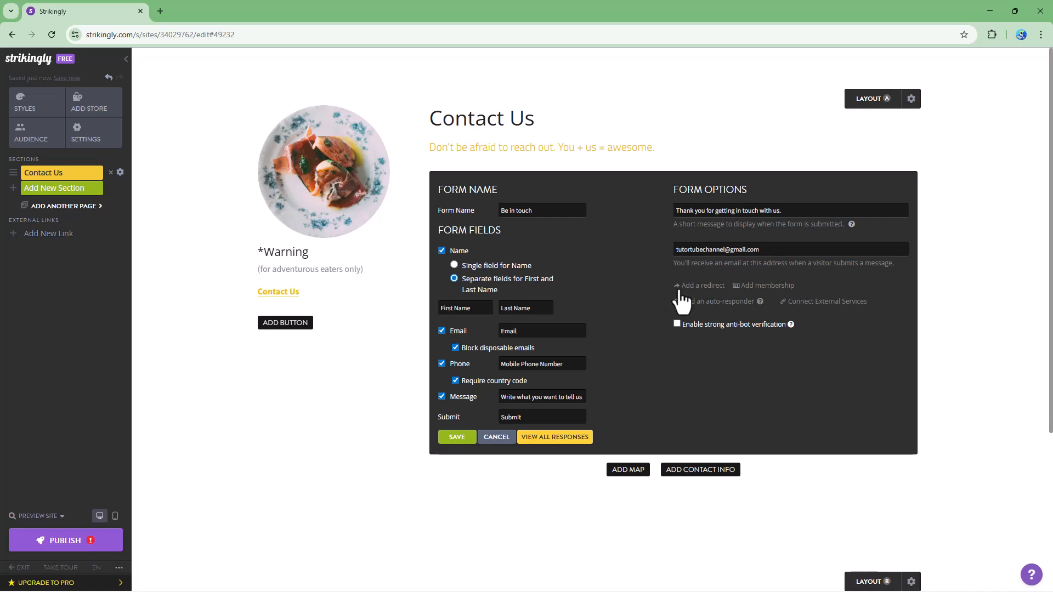
Add a redirect to the Wikipedia URL, opening in a new tab
left_click(711, 289)
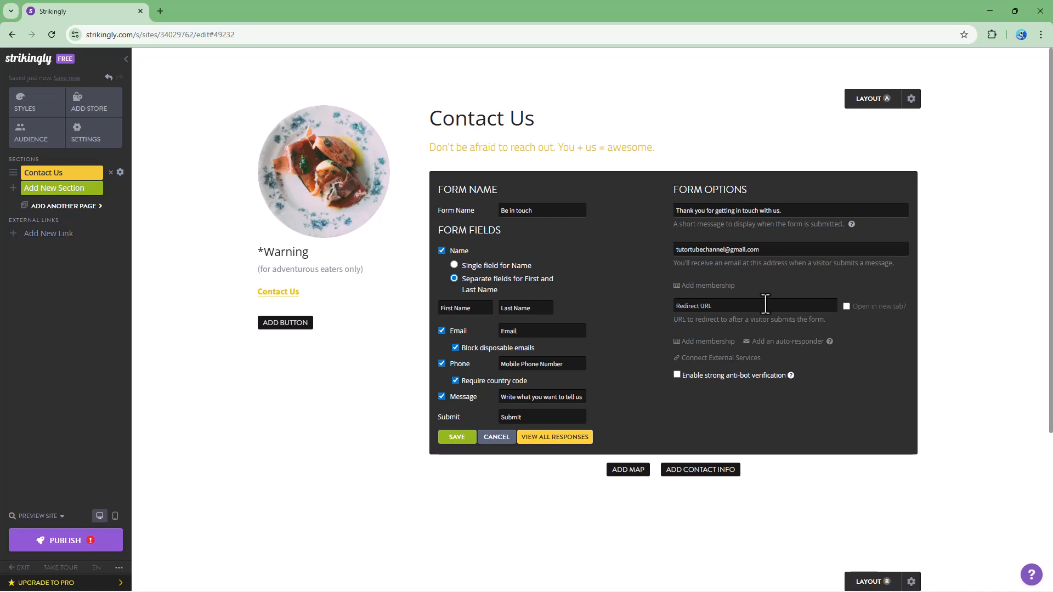
left_click(846, 305)
type("https:")
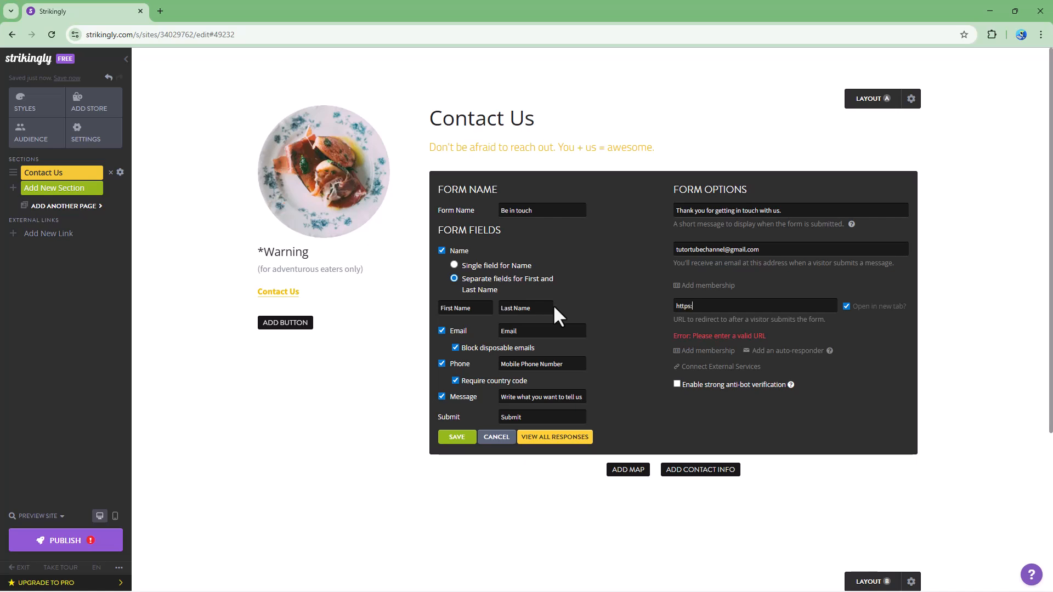
type("//www.eki")
type("pedia.")
type("org")
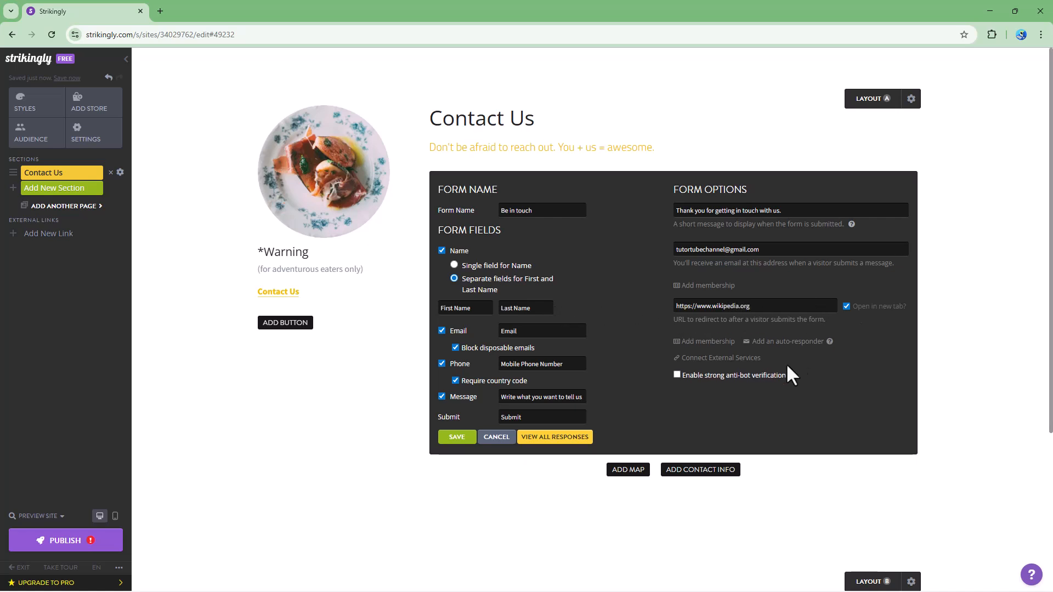
Enable strong anti-bot verification and save the form settings
left_click(736, 360)
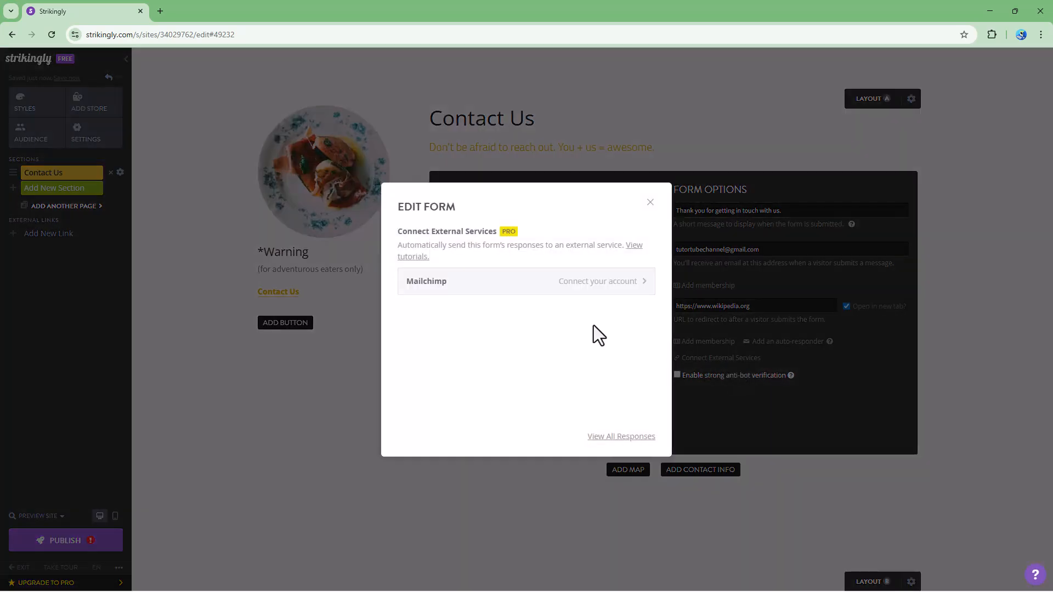
left_click(651, 203)
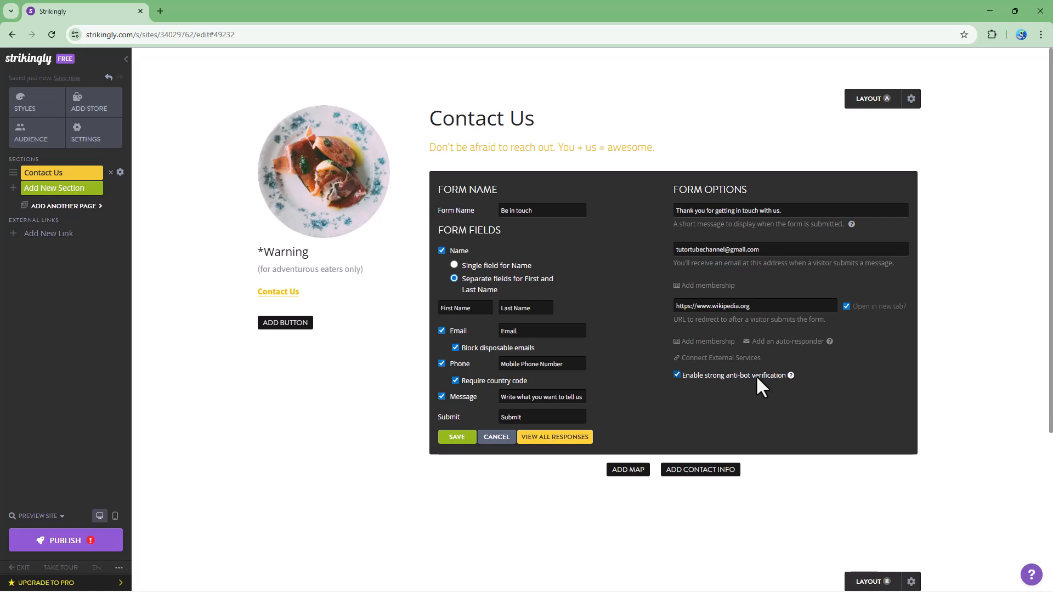
left_click(458, 438)
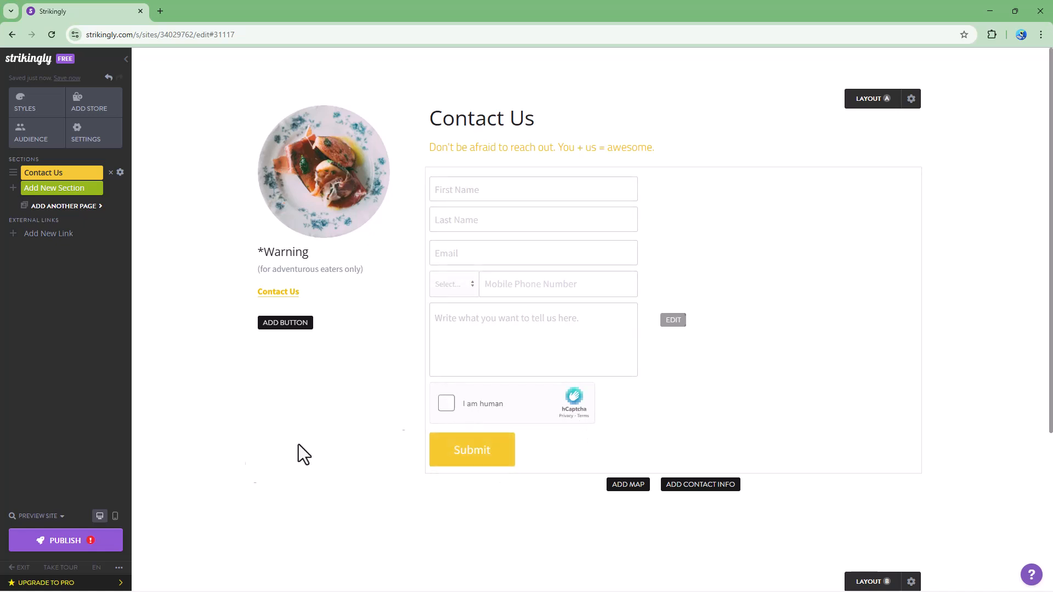
Publish the site and open the live site URL in a new tab
left_click(82, 542)
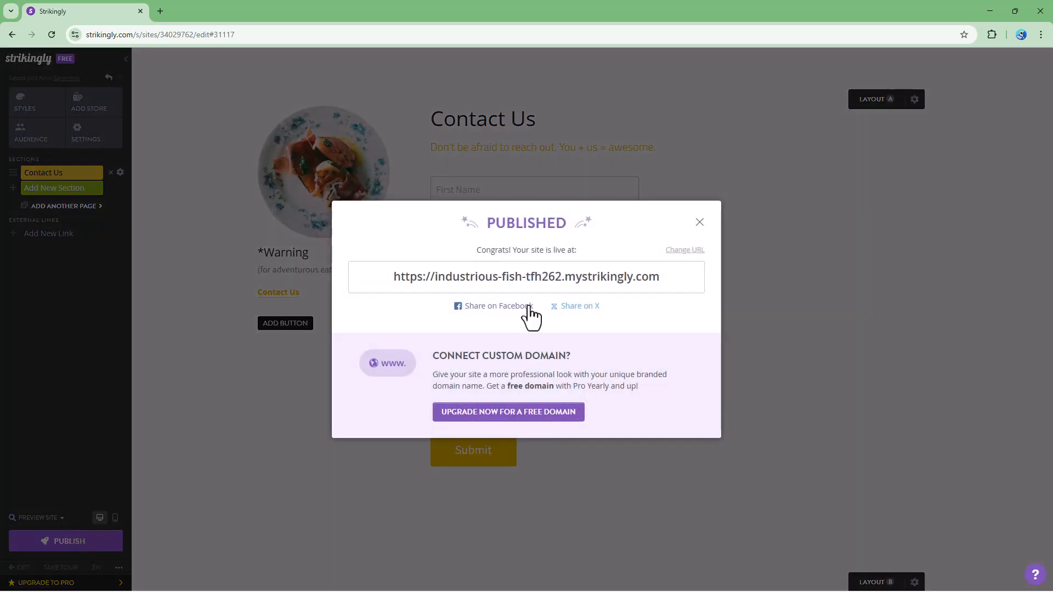
left_click(529, 289)
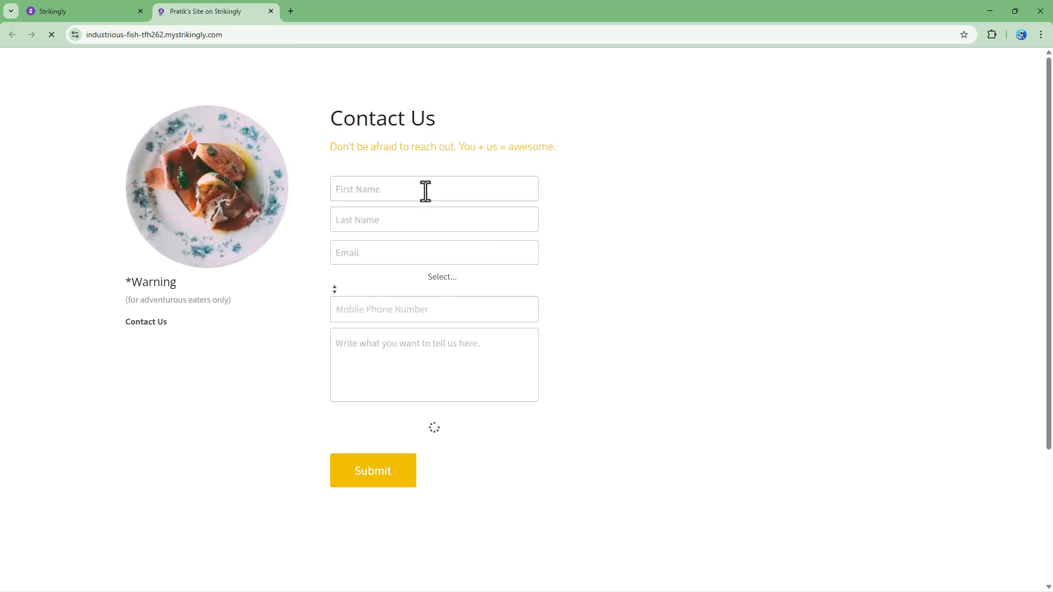
Fill in a test first and last name, a Somalia (+252) phone number and a message
left_click(378, 186)
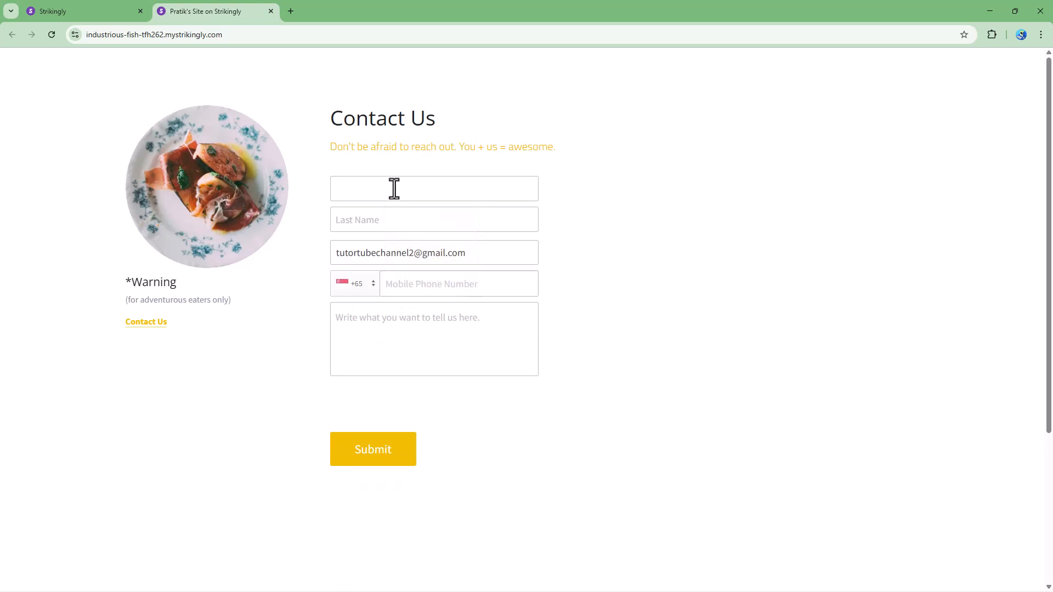
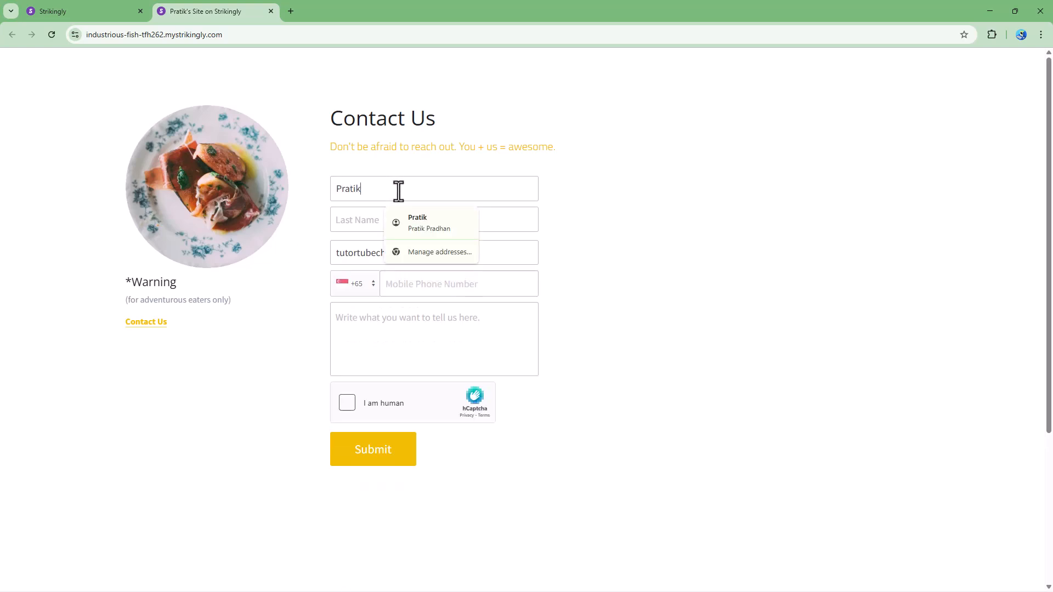
left_click(354, 222)
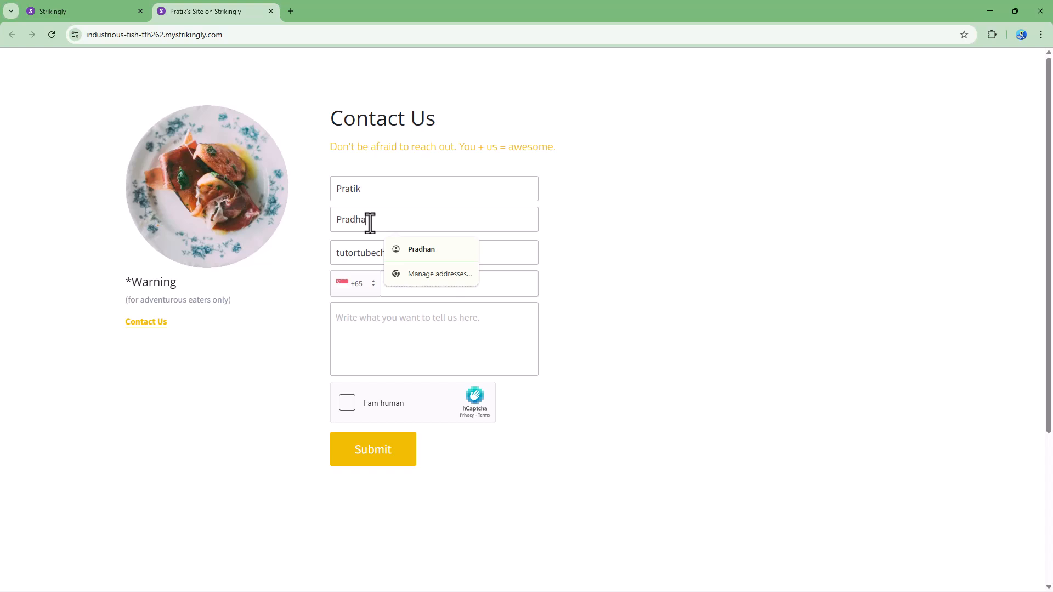
left_click(347, 284)
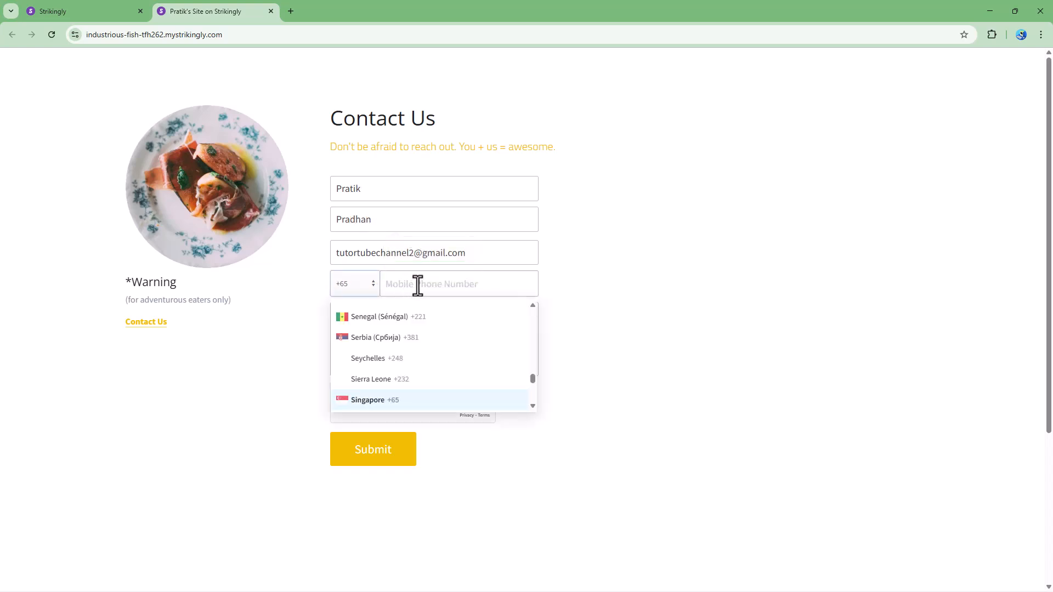
scroll(391, 361, "down", 3)
left_click(396, 350)
left_click(441, 329)
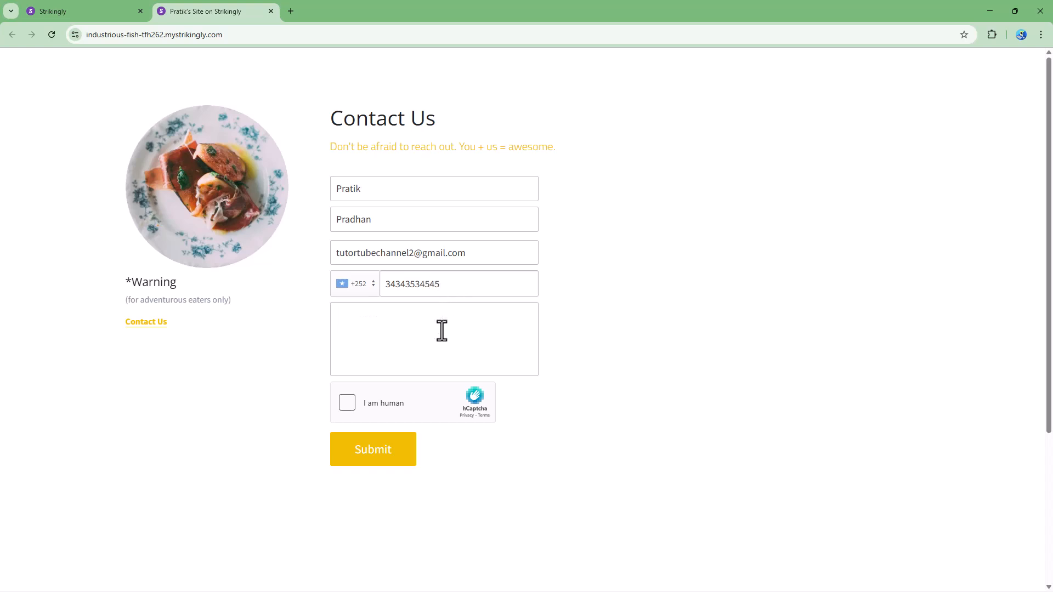
type("This is a text message")
Solve both hCaptcha challenges and submit the contact form
left_click(353, 407)
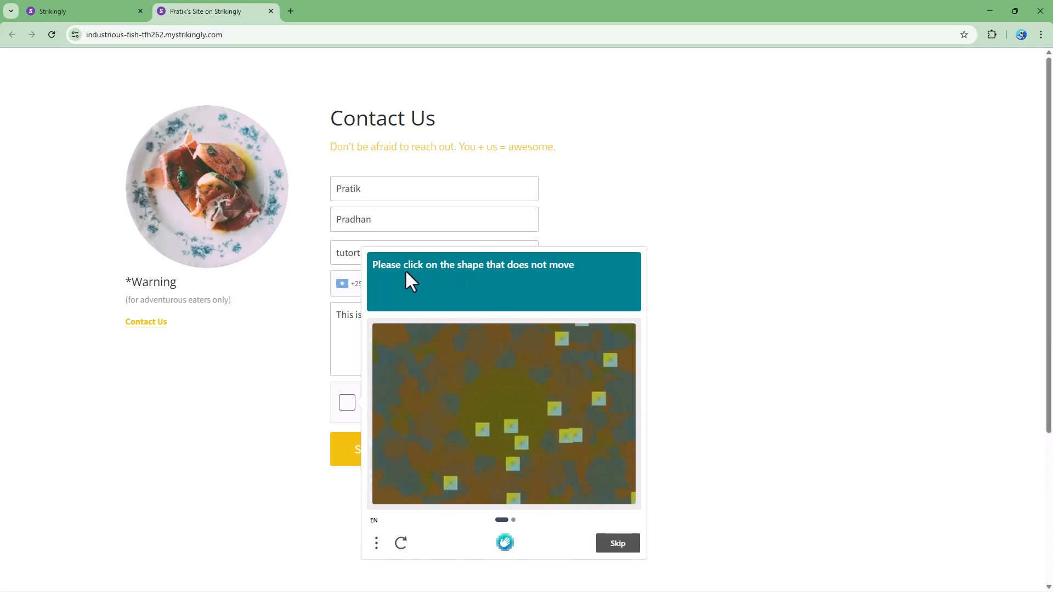
left_click(511, 425)
left_click(620, 544)
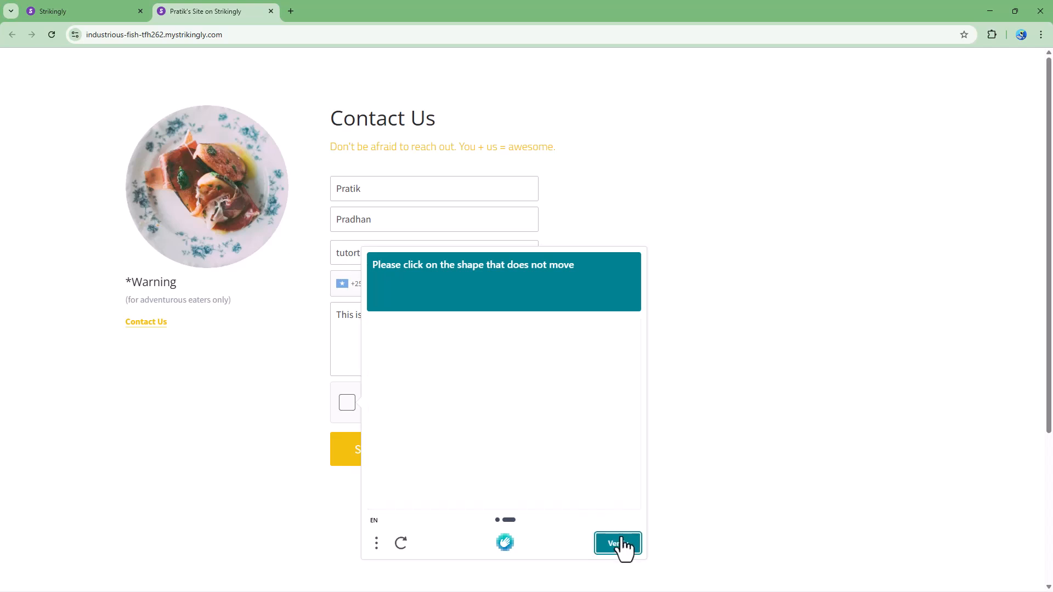
left_click(518, 383)
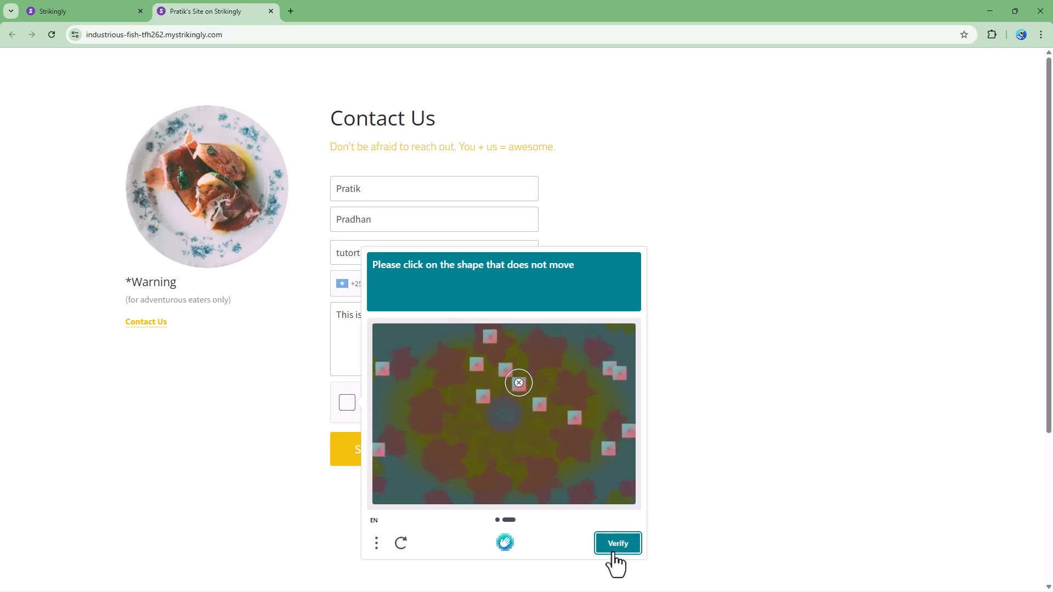
left_click(616, 544)
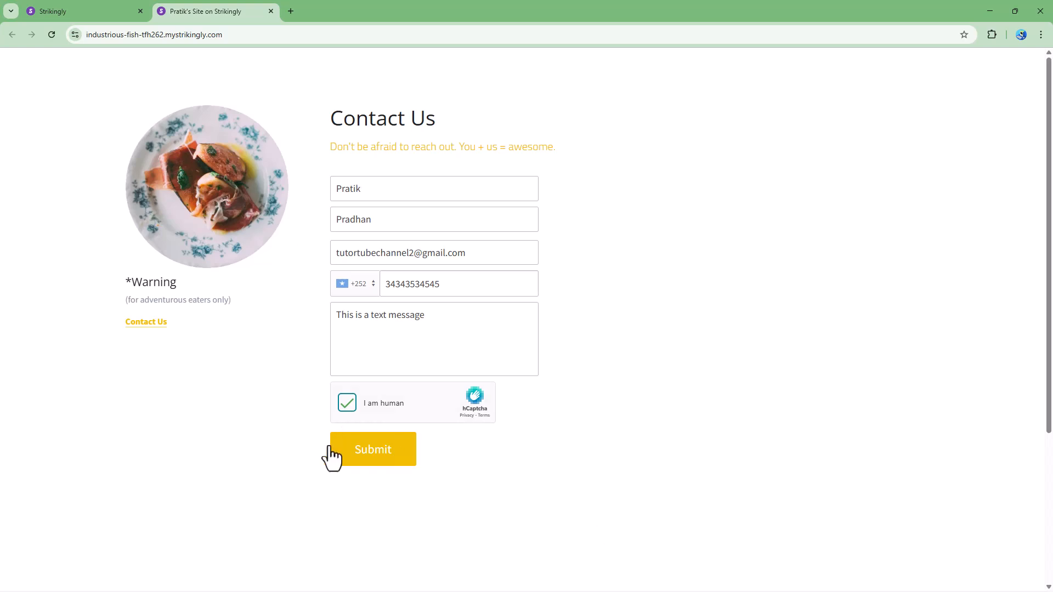
left_click(364, 455)
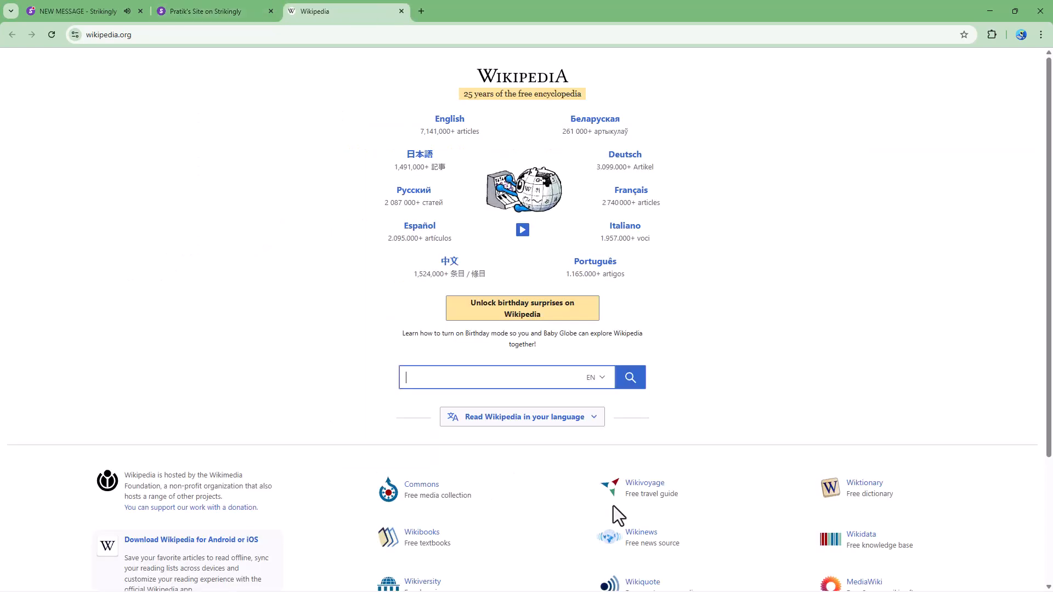
Check the thank-you message on the live site, then return to the editor and close the Published dialog
left_click(219, 11)
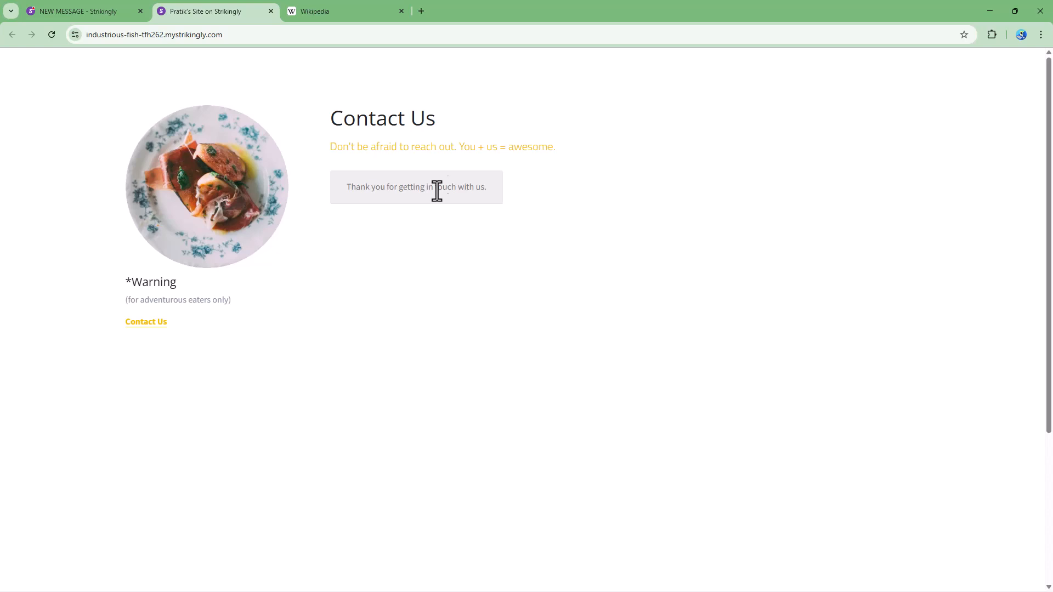
left_click(109, 10)
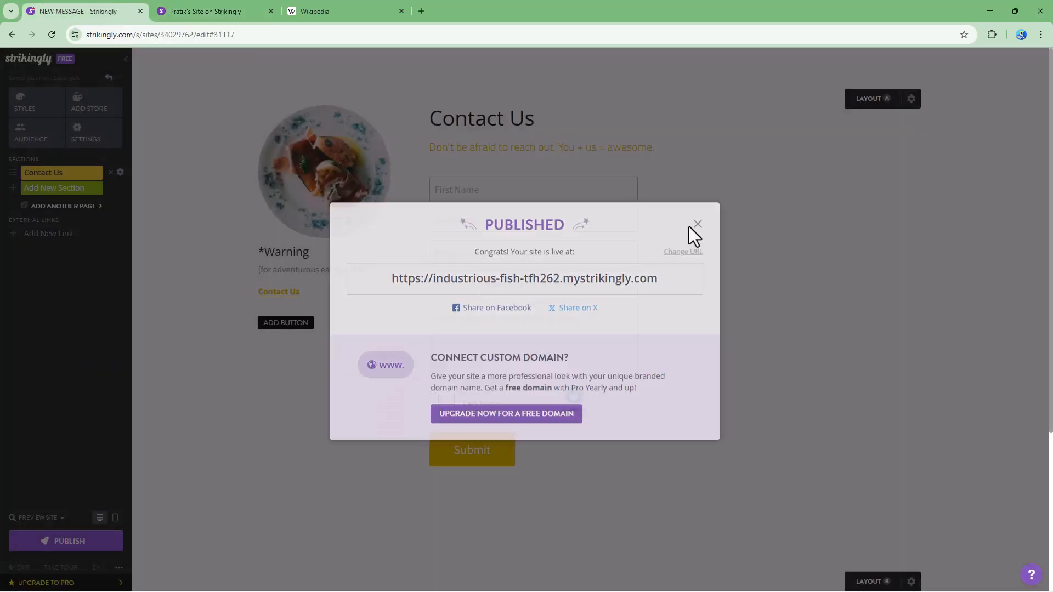
left_click(696, 225)
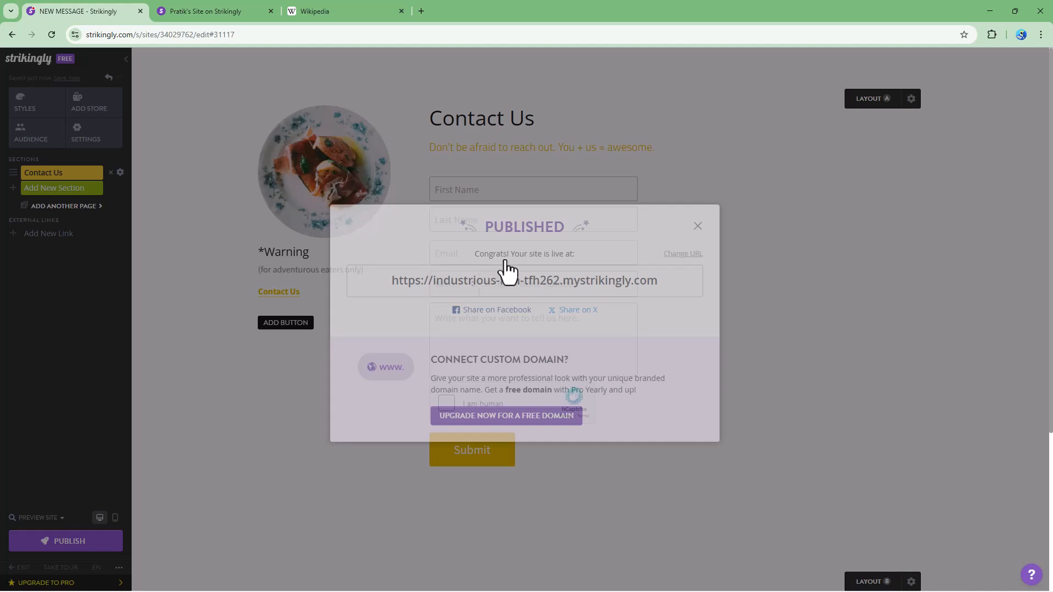